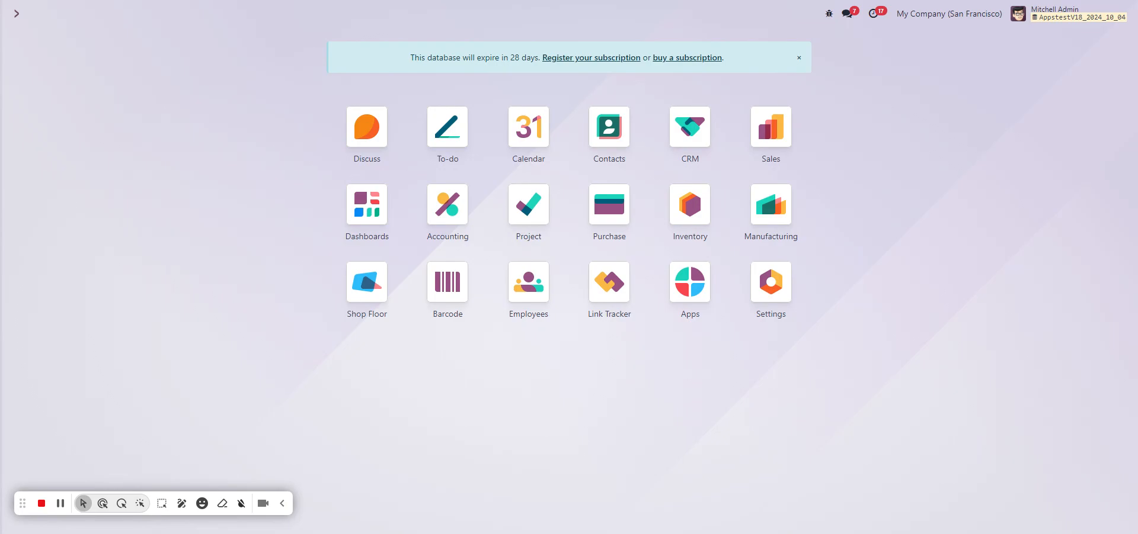
Open the inventory routes and review the route "Warehouse 1: Deliver in 1 step (ship)".
{"action": "type", "text": "rout"}
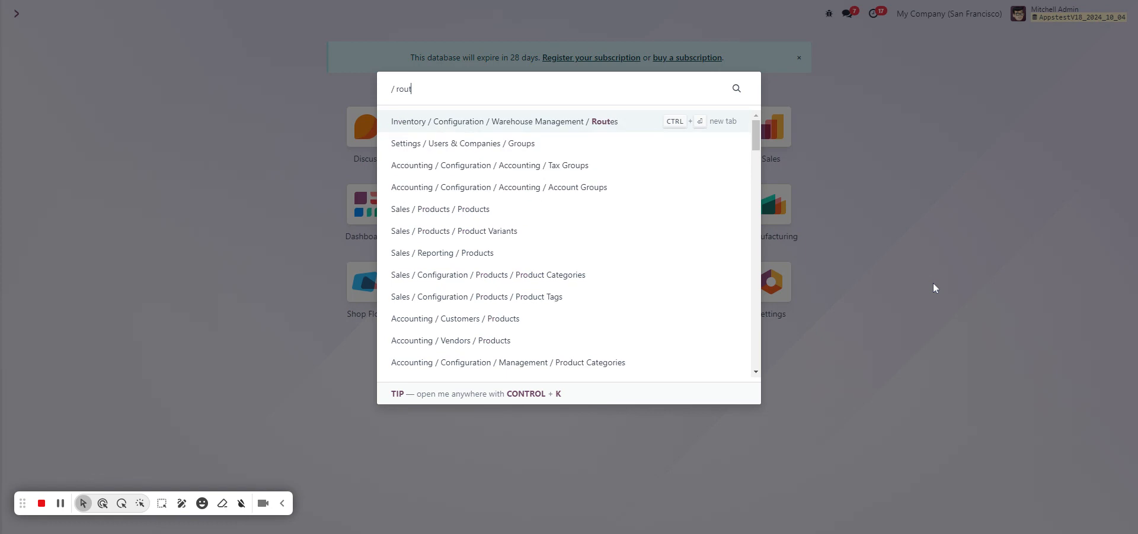
{"action": "key", "text": "Return"}
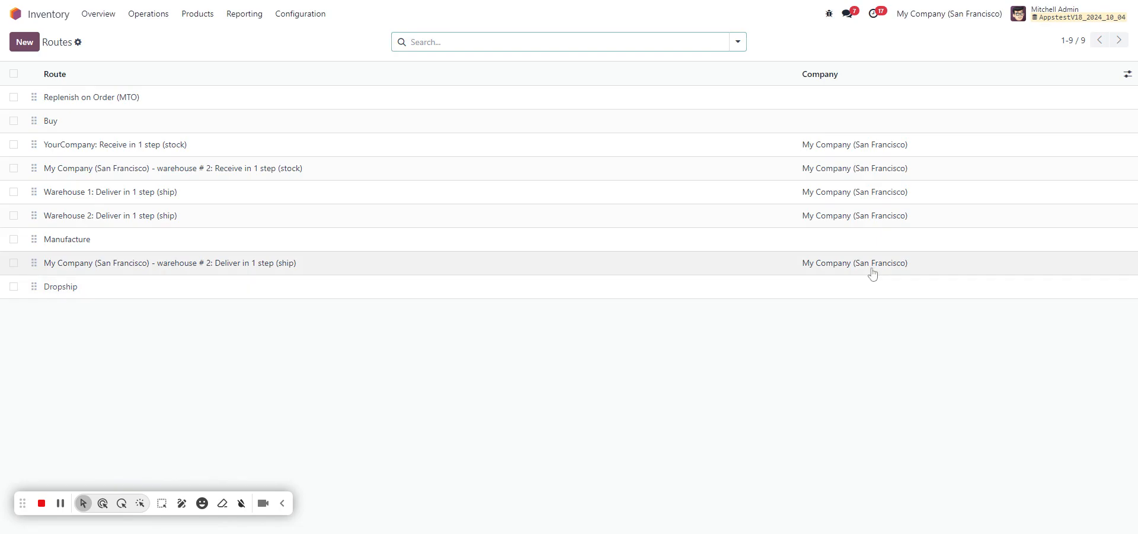
{"action": "left_click", "coordinate": [249, 198]}
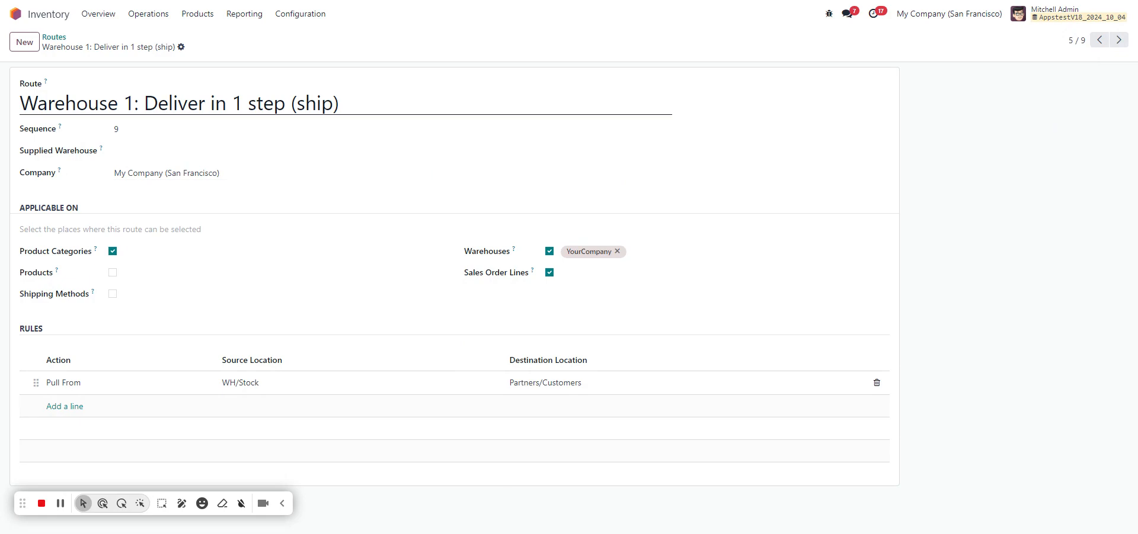
{"action": "triple_click", "coordinate": [218, 104]}
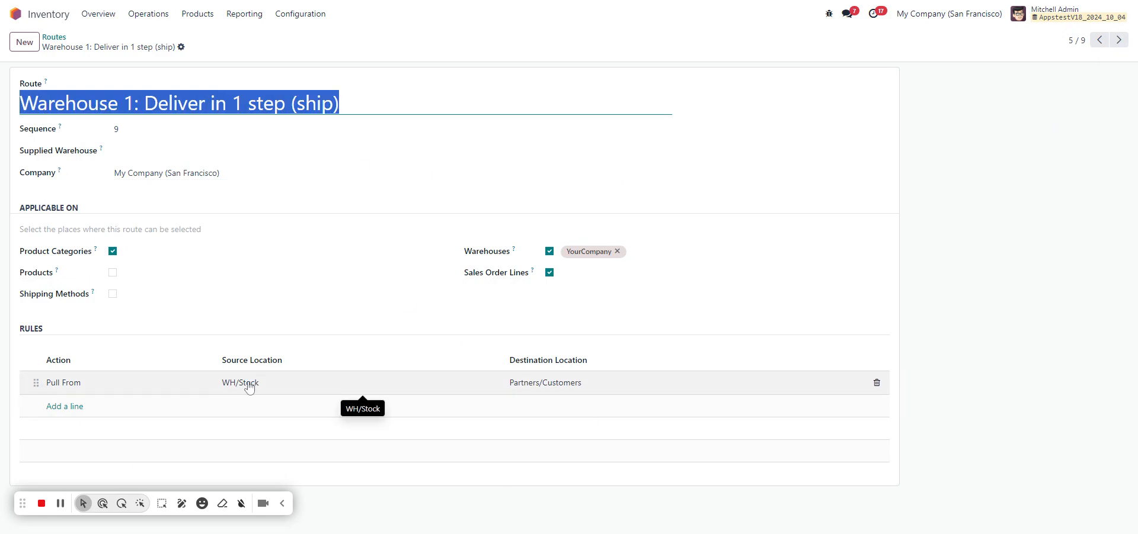
Set the source location of the pull rule in the route "Warehouse 2: Deliver in 1 step (ship)" to WH2/Stock and save the route.
{"action": "left_click", "coordinate": [1118, 40]}
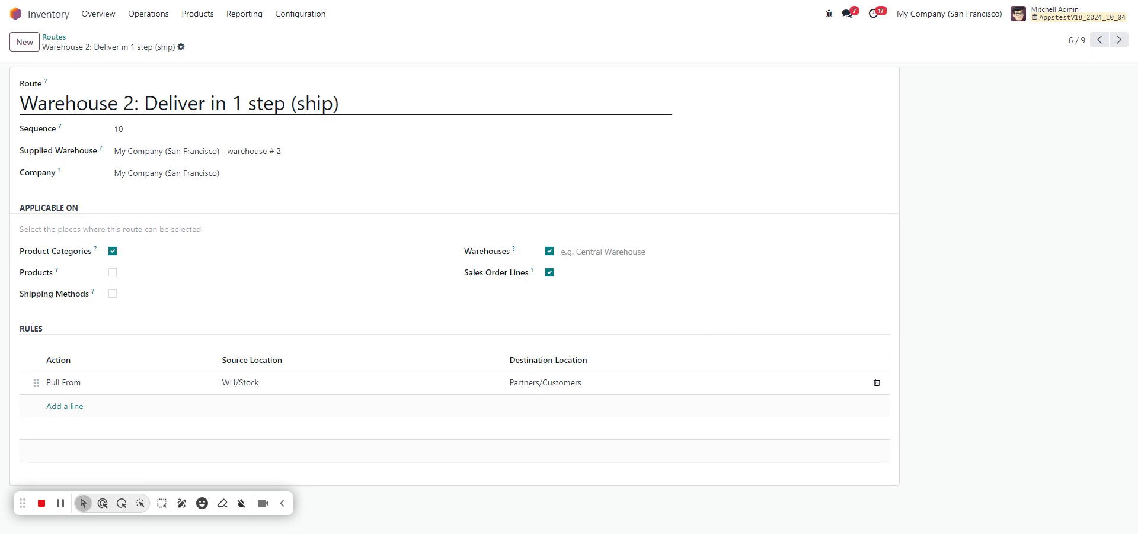
{"action": "left_click", "coordinate": [245, 386]}
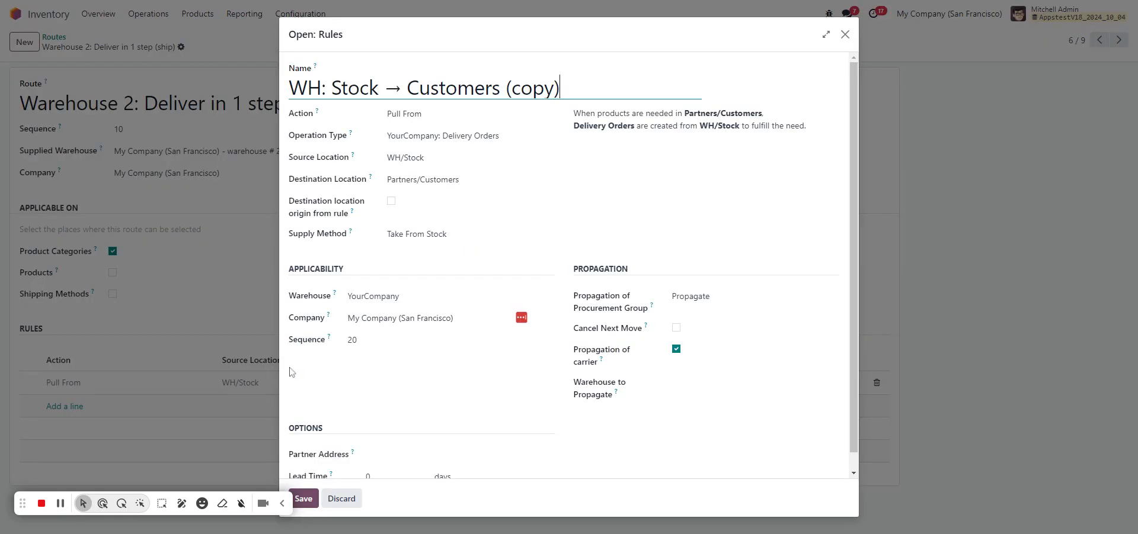
{"action": "left_click", "coordinate": [462, 158]}
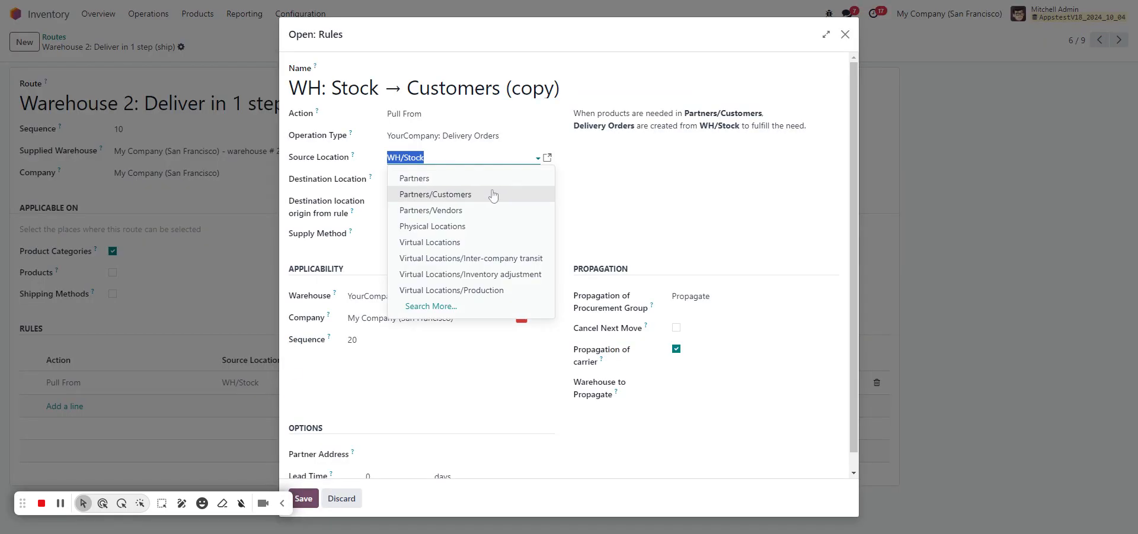
{"action": "left_click", "coordinate": [401, 158]}
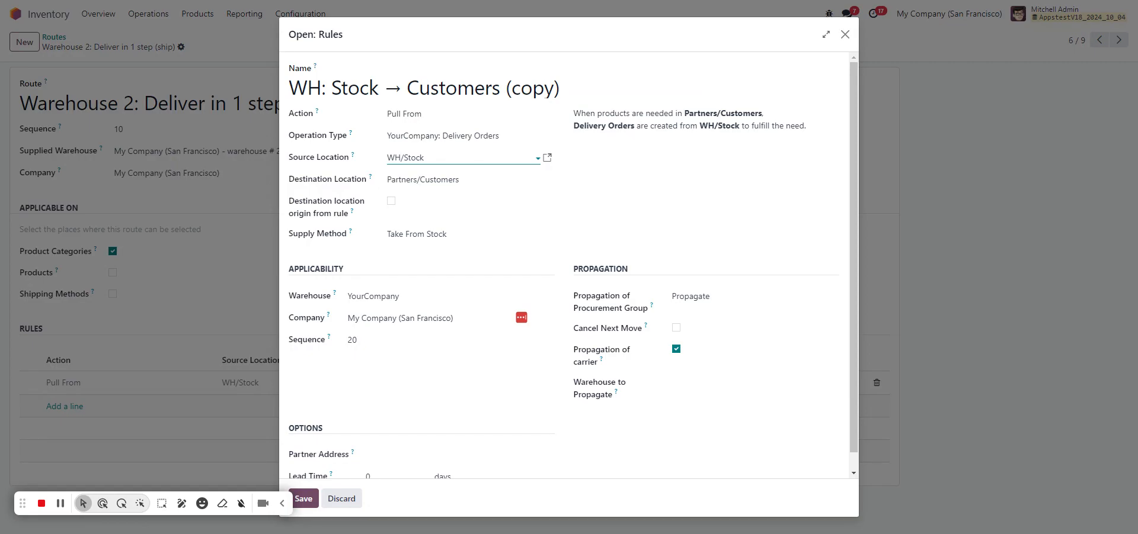
{"action": "type", "text": "2"}
{"action": "left_click", "coordinate": [434, 175]}
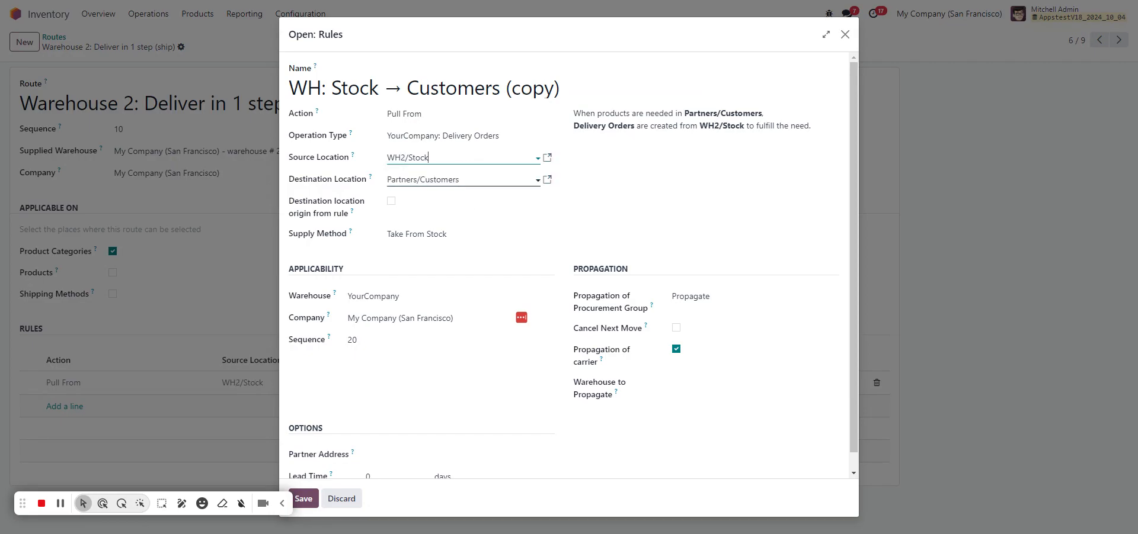
{"action": "left_click", "coordinate": [318, 498]}
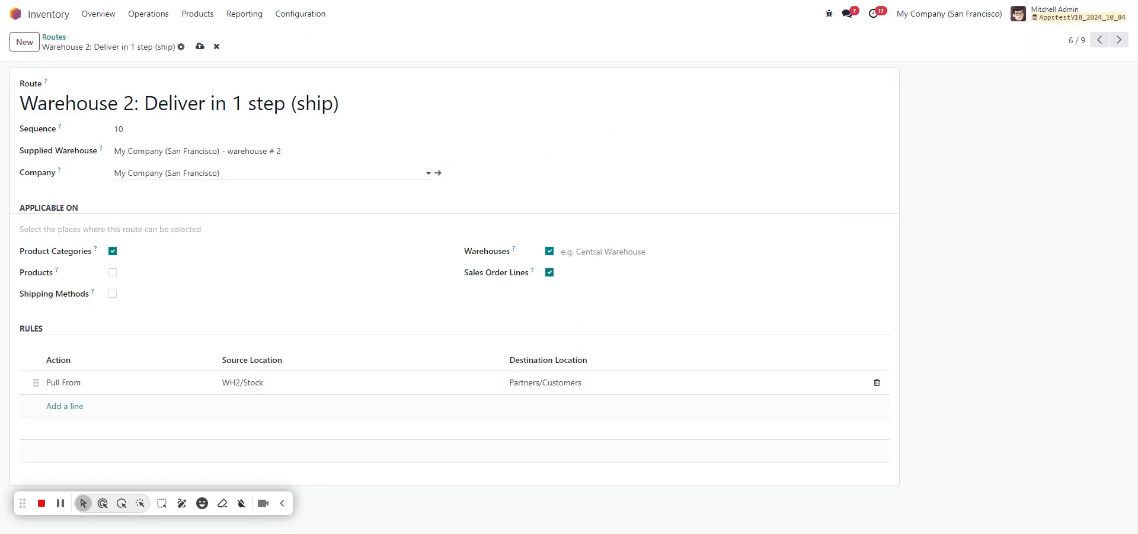
{"action": "left_click", "coordinate": [201, 46]}
{"action": "left_click", "coordinate": [1099, 39]}
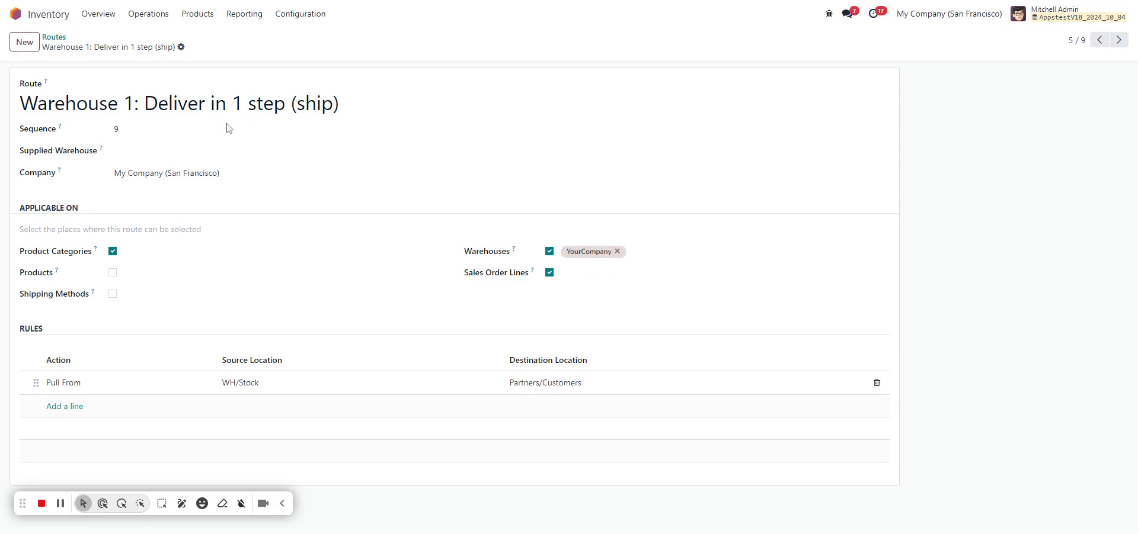
Search the Inventory app's products for "test product".
{"action": "left_click", "coordinate": [15, 13]}
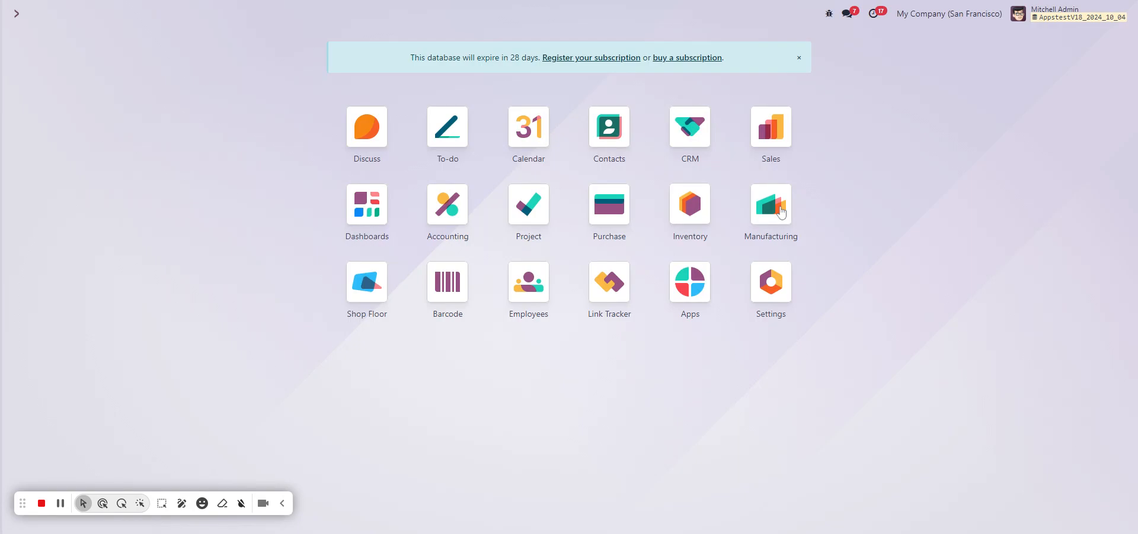
{"action": "left_click", "coordinate": [690, 204]}
{"action": "left_click", "coordinate": [197, 14]}
{"action": "left_click", "coordinate": [211, 43]}
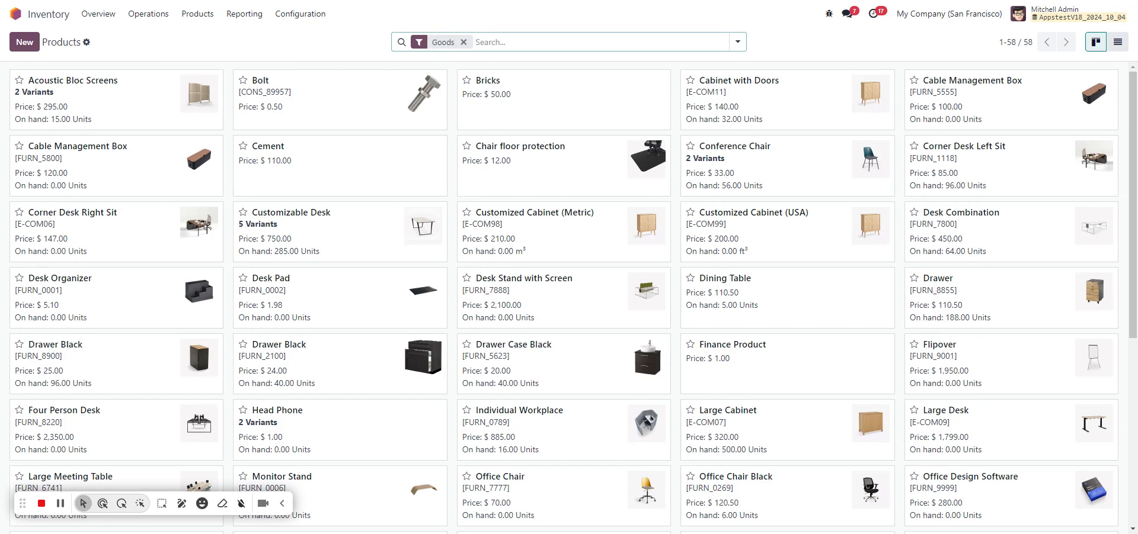
{"action": "type", "text": "test product"}
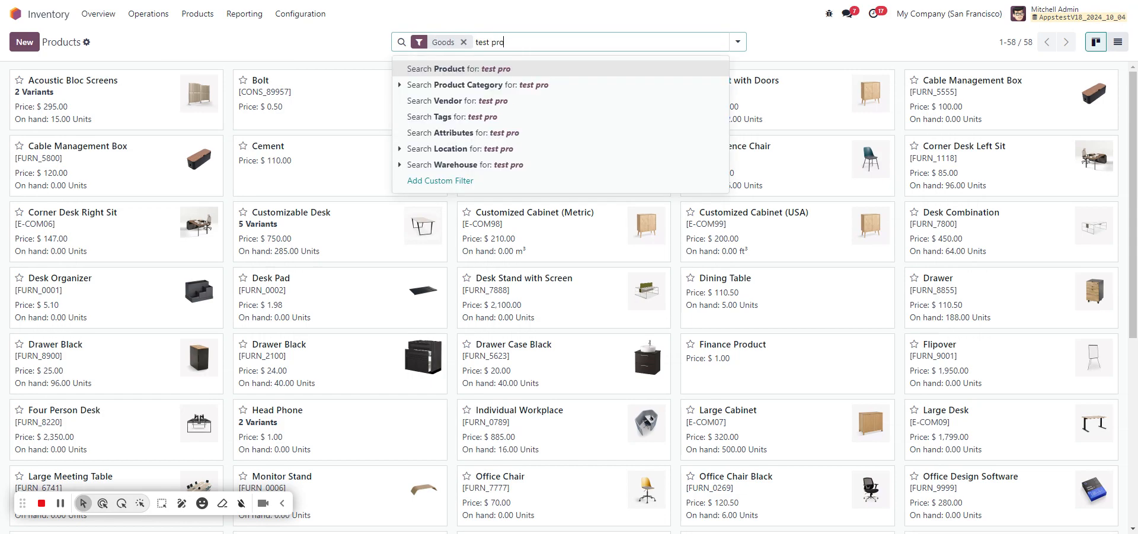
{"action": "key", "text": "Return"}
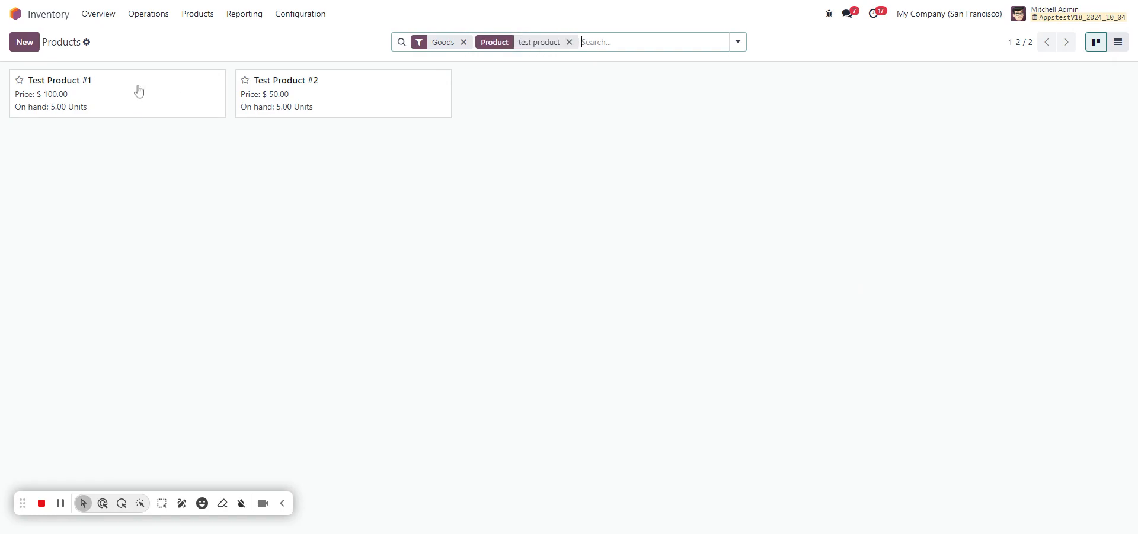
Check the on-hand stock locations of Test Product #1 and Test Product #2.
{"action": "left_click", "coordinate": [159, 81]}
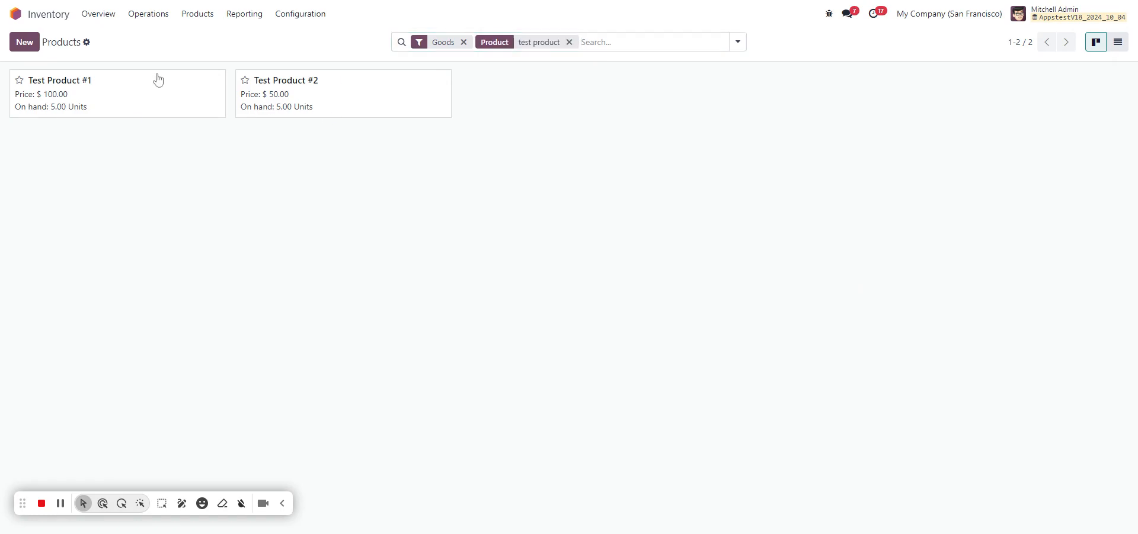
{"action": "left_click", "coordinate": [341, 47]}
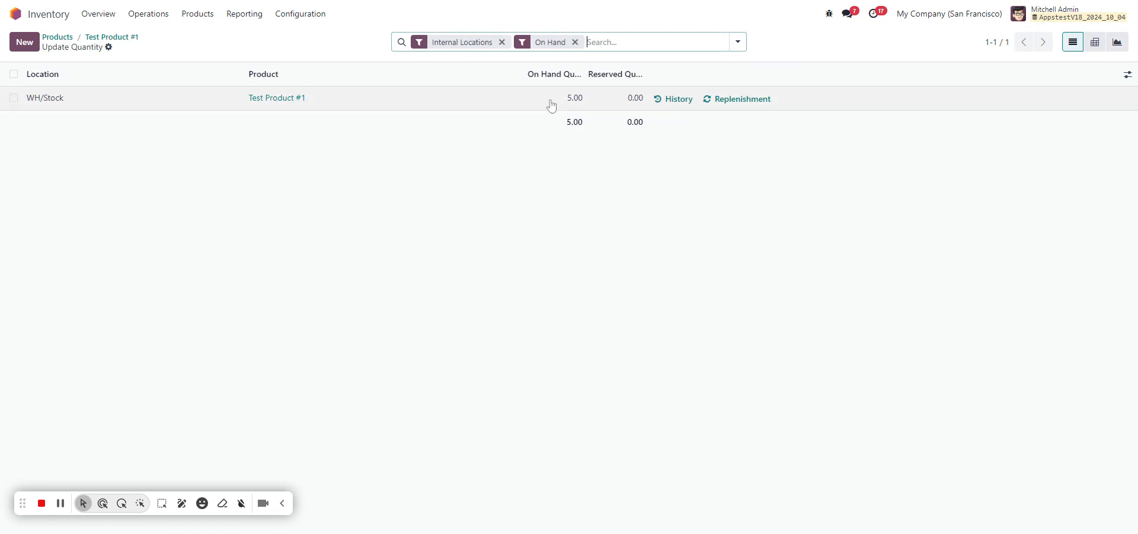
{"action": "left_click", "coordinate": [134, 38]}
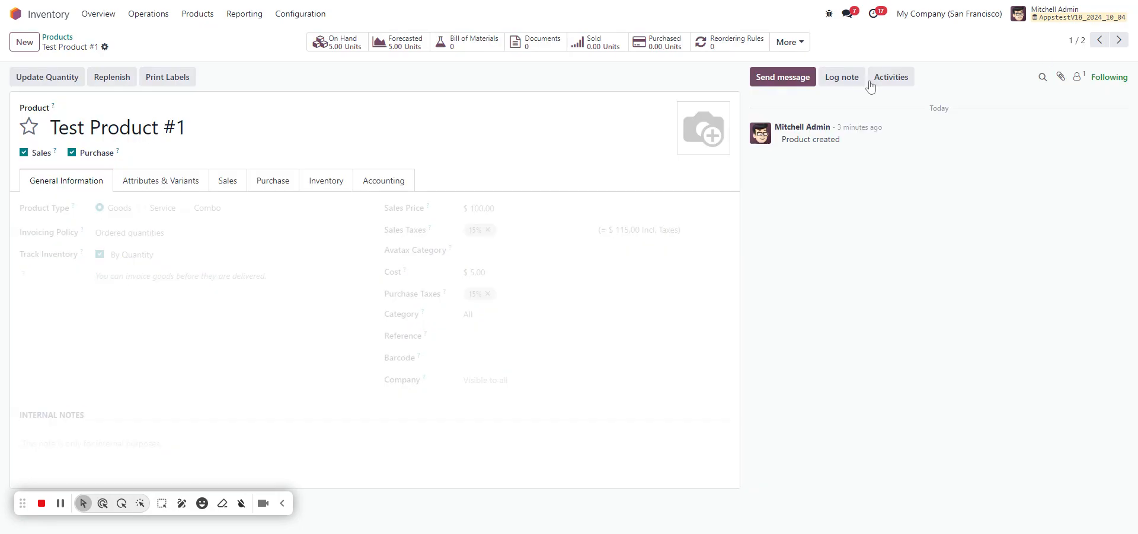
{"action": "left_click", "coordinate": [1118, 40]}
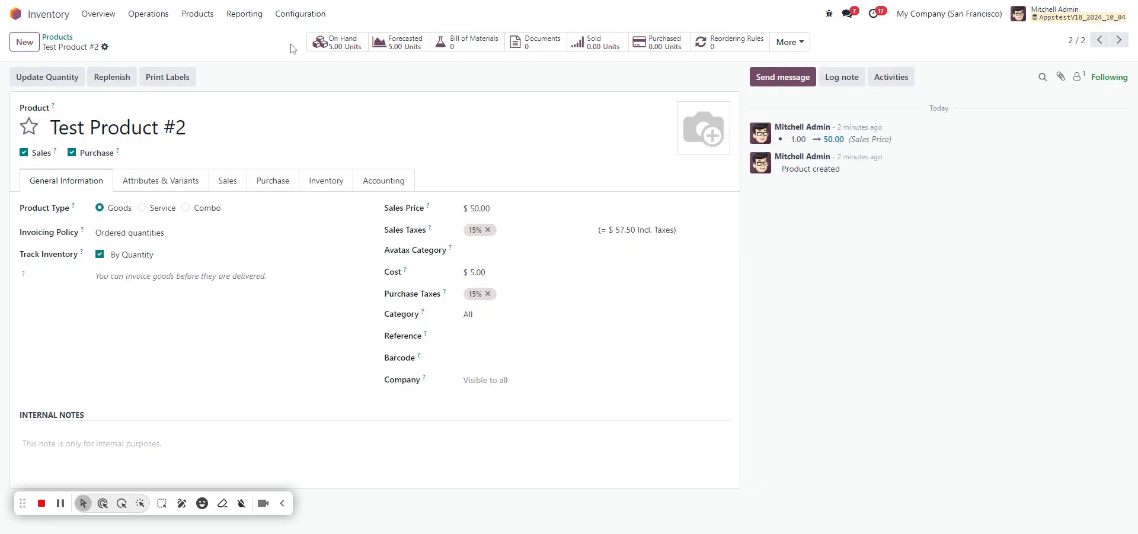
{"action": "left_click", "coordinate": [343, 43]}
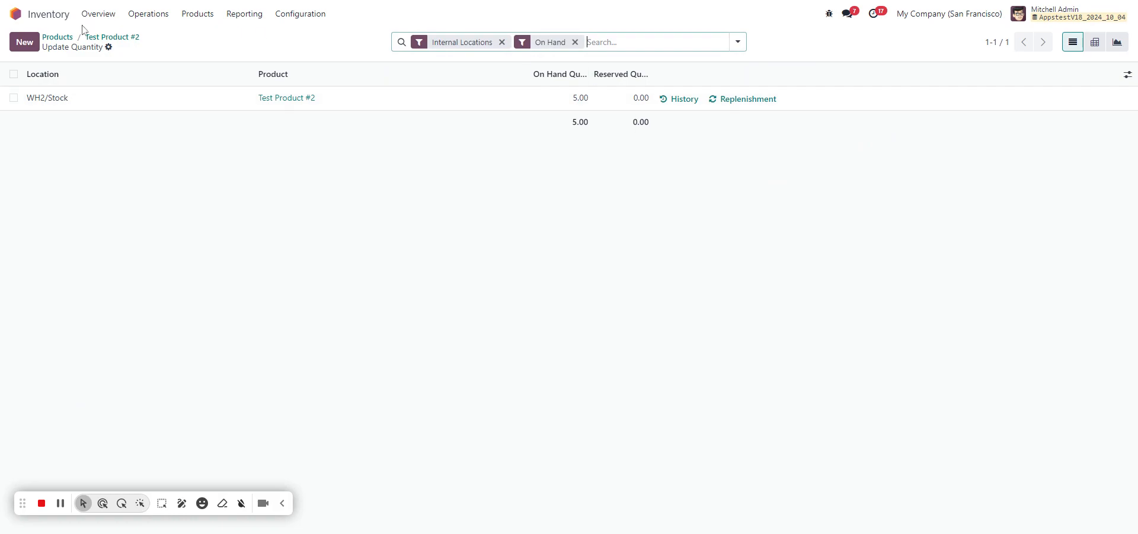
Create a new sales quotation for the customer Azure Interior.
{"action": "left_click", "coordinate": [15, 13]}
{"action": "left_click", "coordinate": [751, 123]}
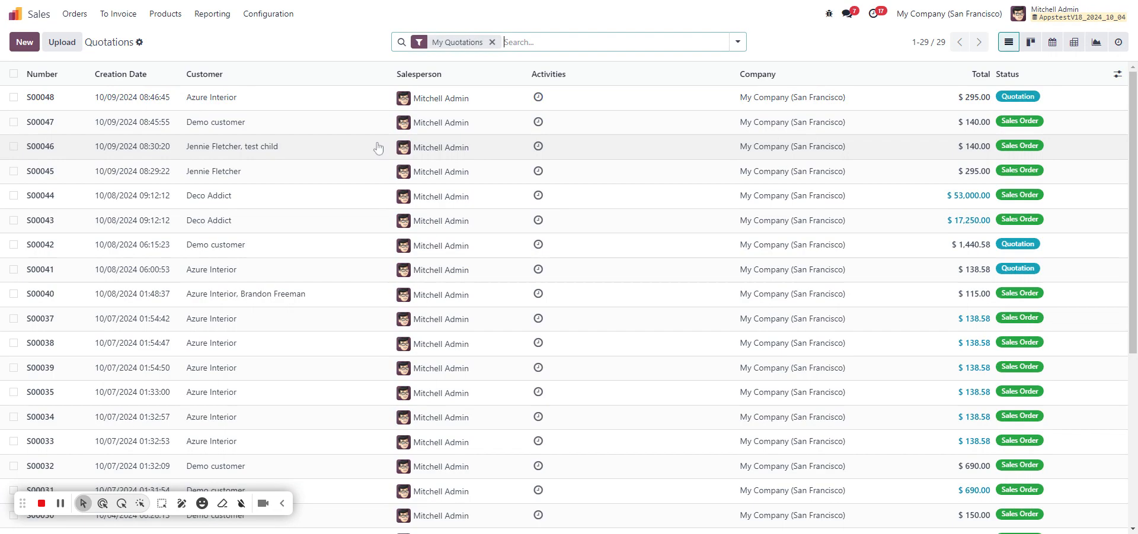
{"action": "left_click", "coordinate": [25, 41]}
{"action": "left_click", "coordinate": [270, 142]}
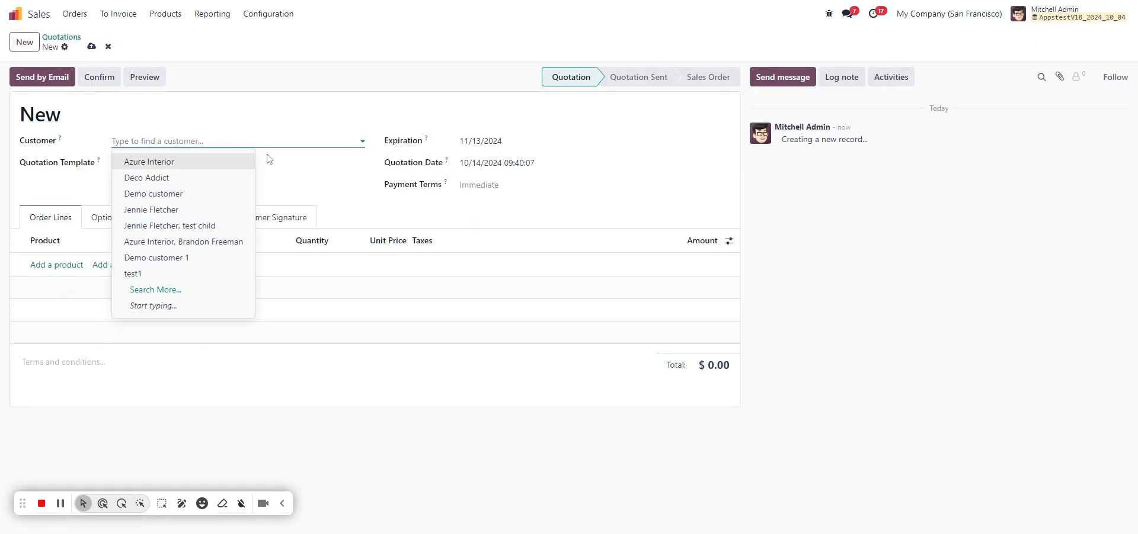
{"action": "left_click", "coordinate": [191, 161]}
Add order lines for Test Product #1 and Test Product #2 to the quotation.
{"action": "left_click", "coordinate": [70, 281]}
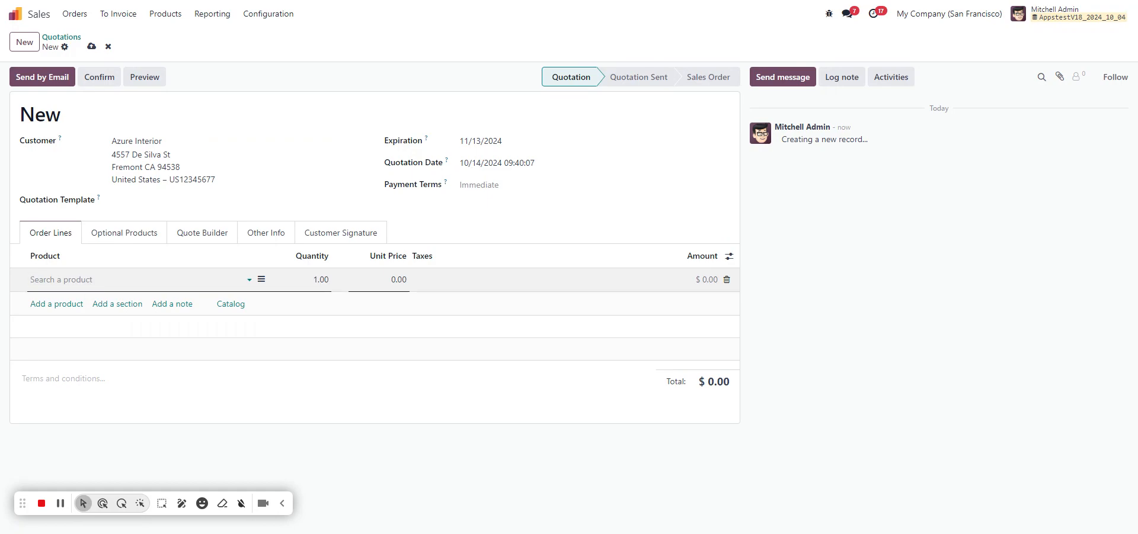
{"action": "type", "text": "test prod"}
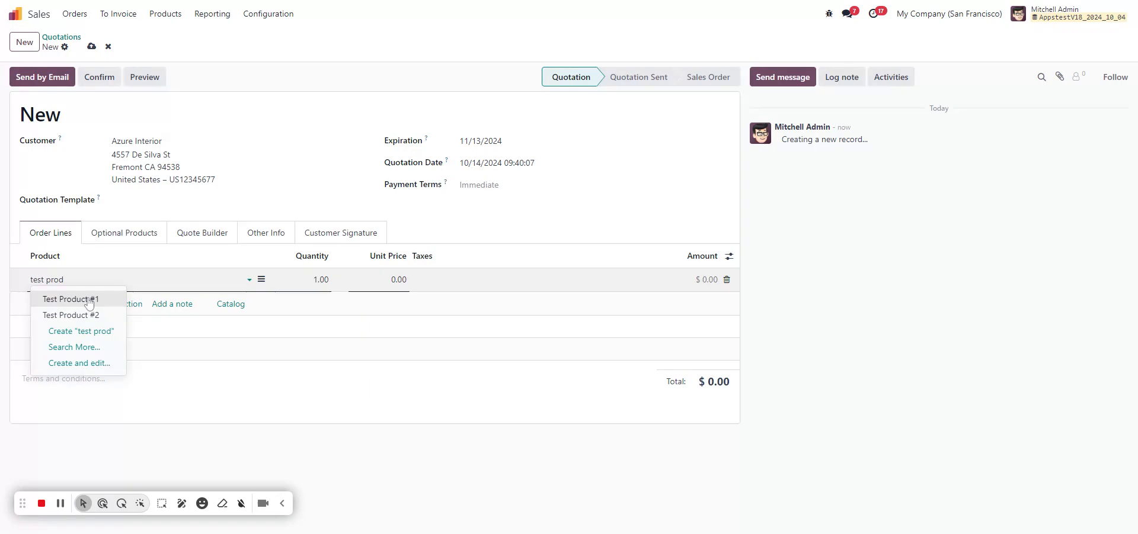
{"action": "left_click", "coordinate": [89, 300]}
{"action": "left_click", "coordinate": [86, 303]}
{"action": "type", "text": "te"}
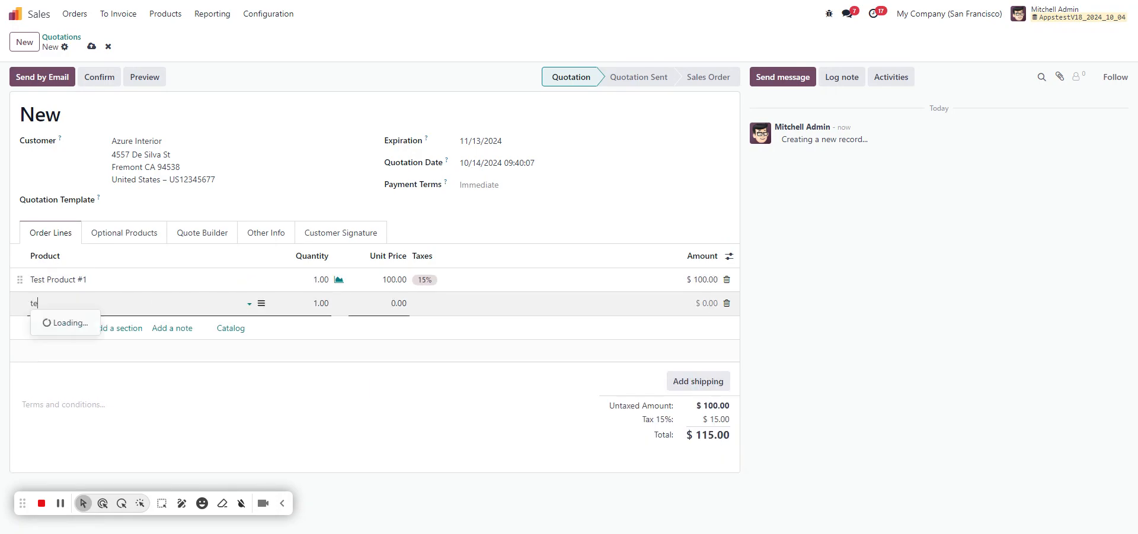
{"action": "type", "text": "st"}
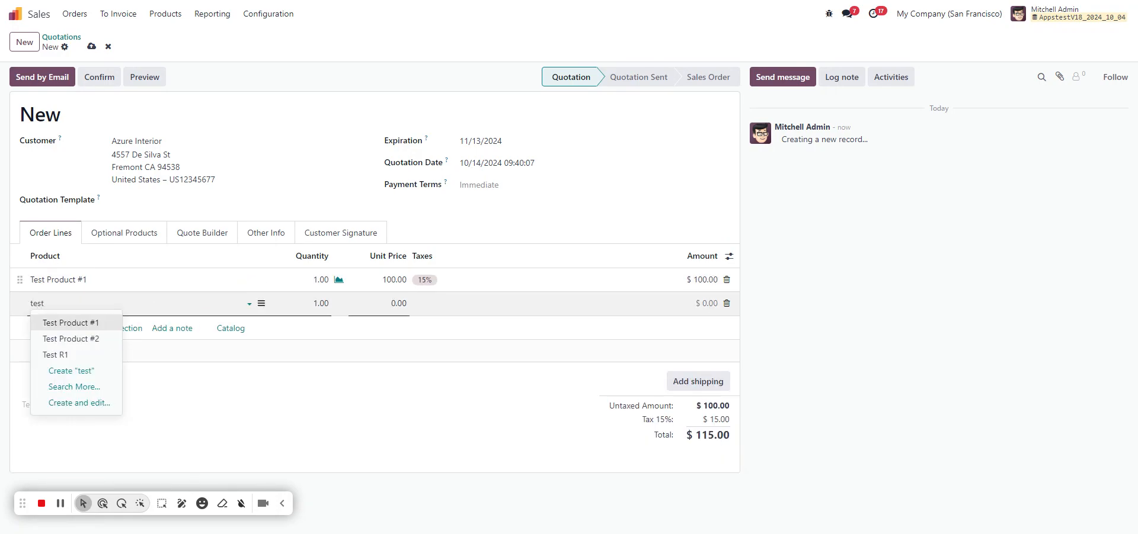
{"action": "left_click", "coordinate": [86, 339]}
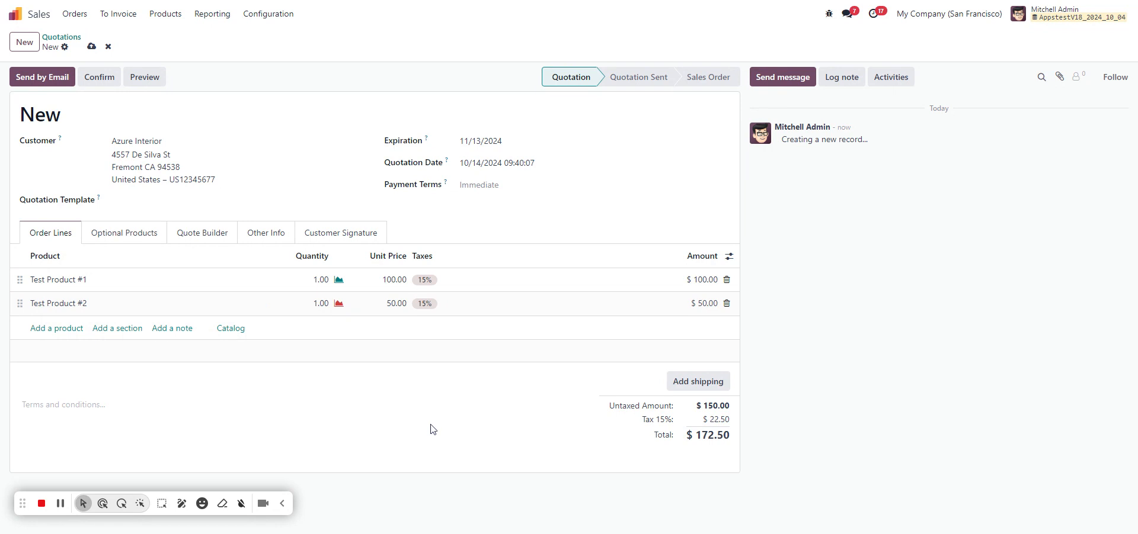
Show the optional Route column in the quotation's order lines.
{"action": "left_click", "coordinate": [729, 256]}
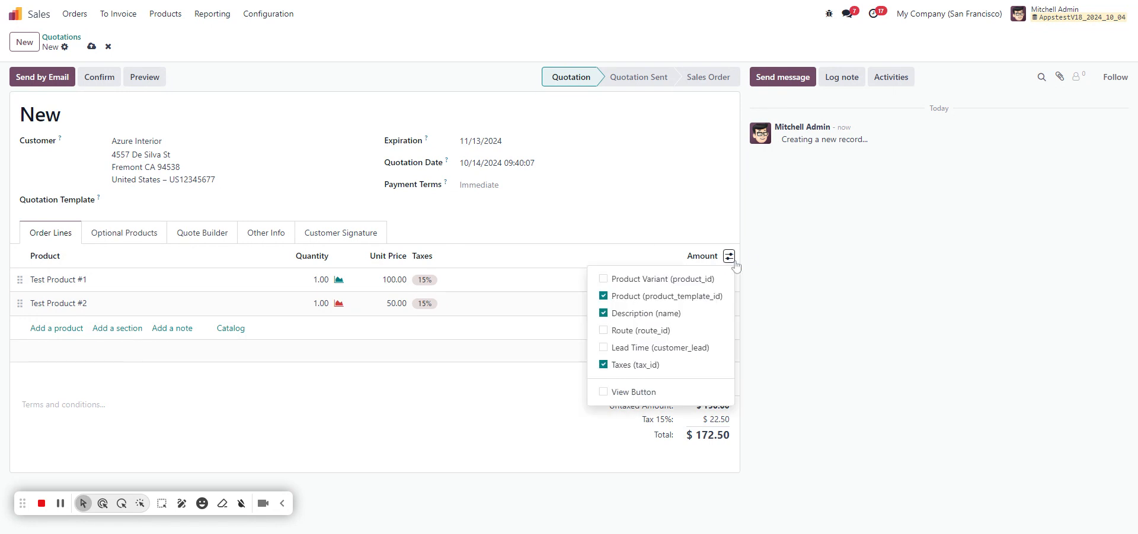
{"action": "left_click", "coordinate": [691, 334]}
{"action": "left_click", "coordinate": [396, 432]}
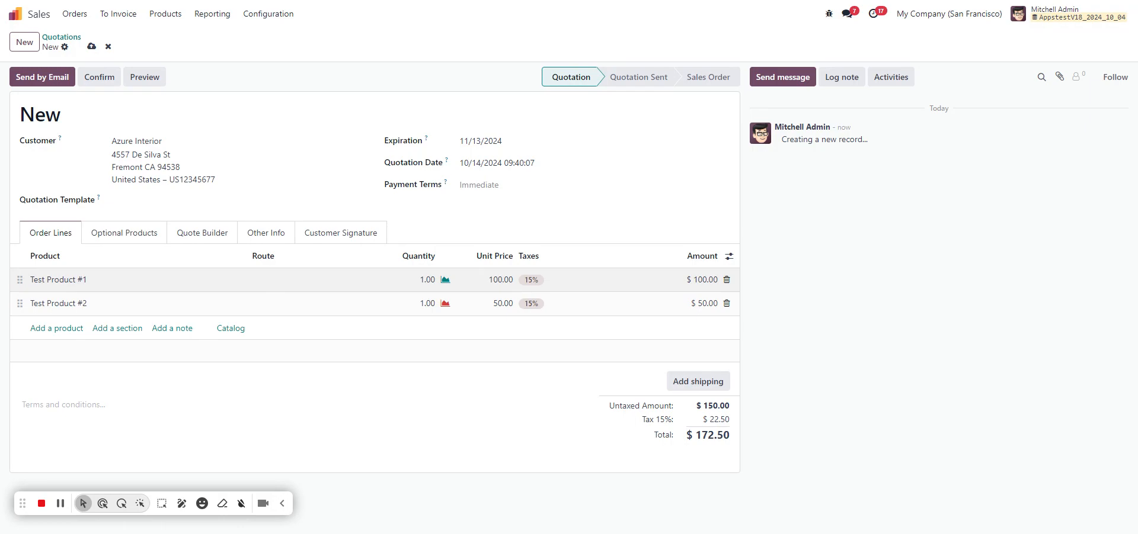
Assign the one-step delivery routes to the order lines: Warehouse 1 for Test Product #1 and Warehouse 2 for Test Product #2.
{"action": "left_click", "coordinate": [287, 280]}
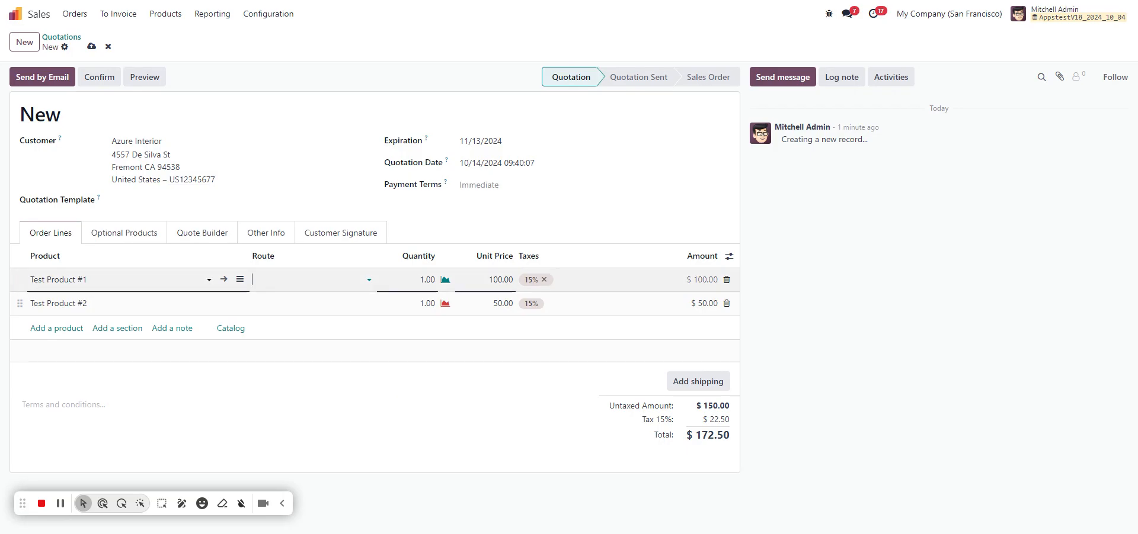
{"action": "left_click", "coordinate": [308, 280]}
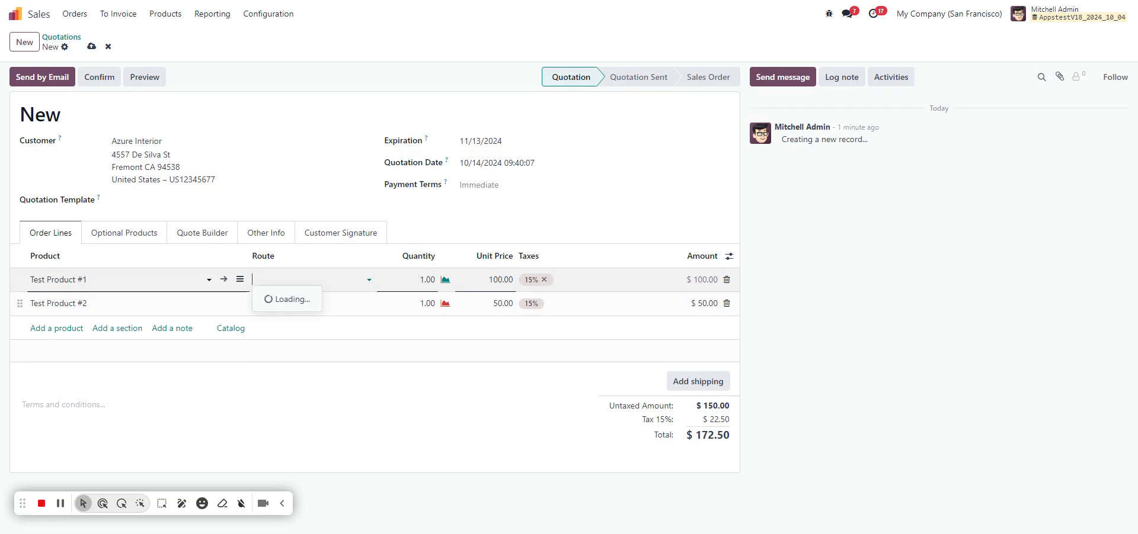
{"action": "left_click", "coordinate": [321, 315]}
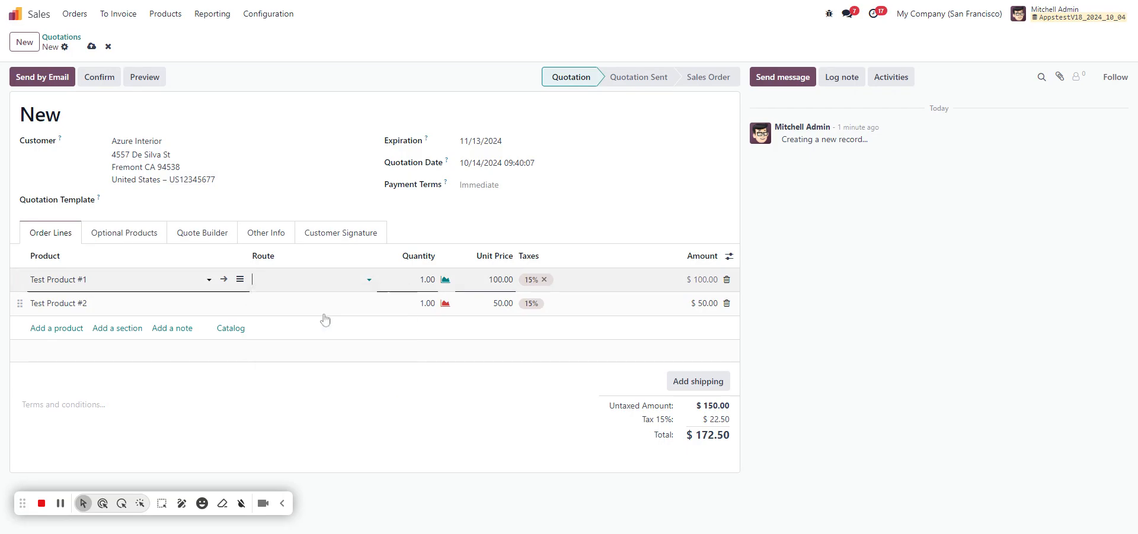
{"action": "left_click", "coordinate": [313, 304]}
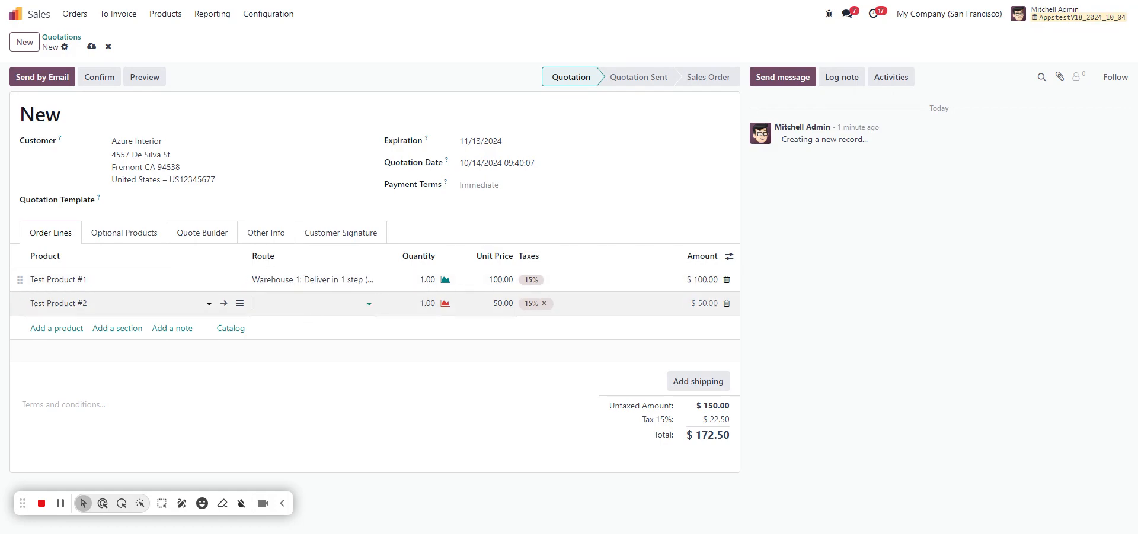
{"action": "left_click", "coordinate": [328, 356]}
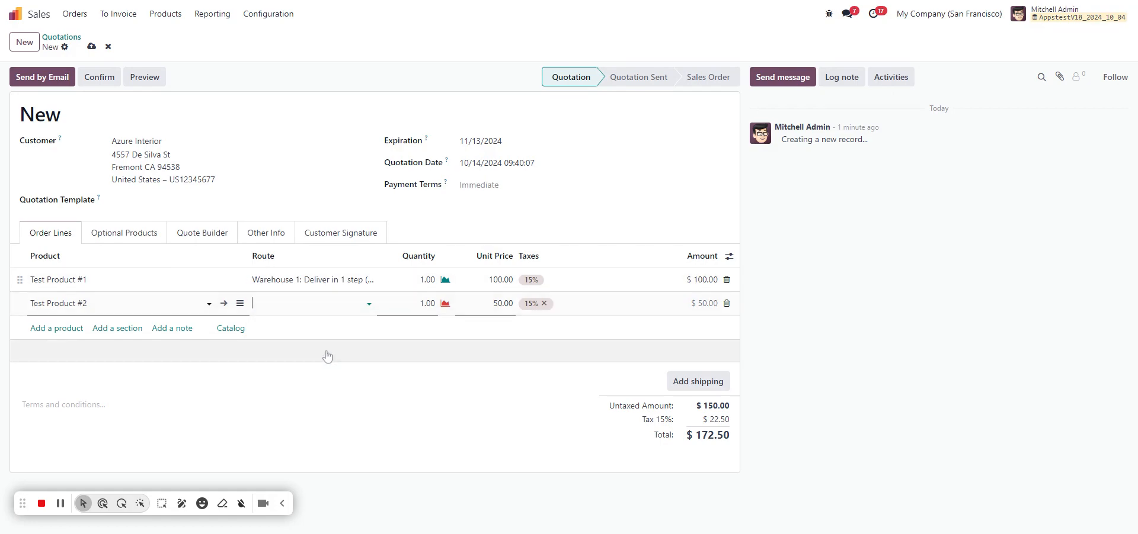
{"action": "left_click", "coordinate": [315, 406]}
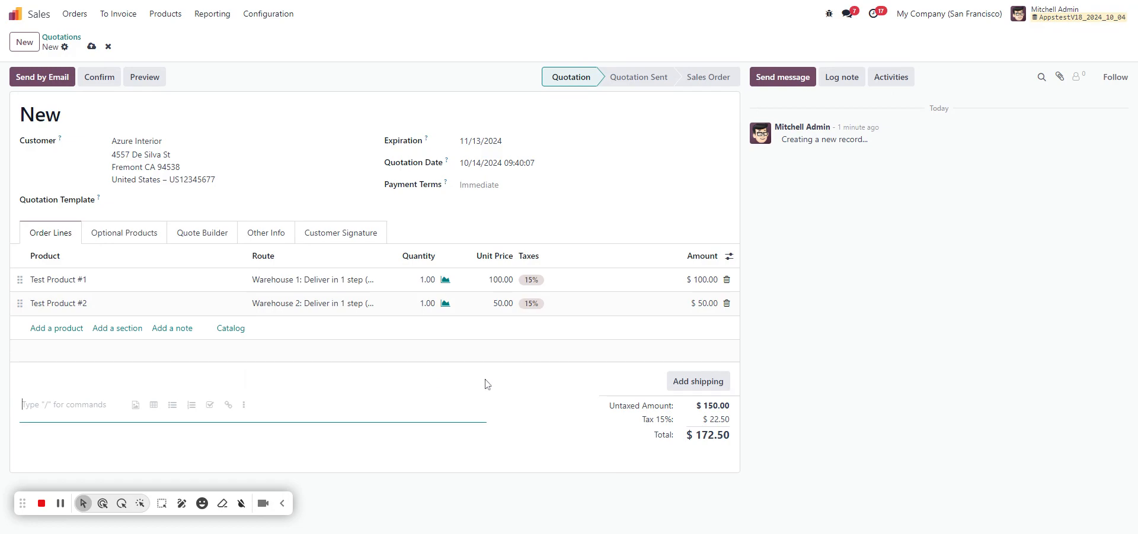
Save the quotation with its two routed order lines and confirm it as a sales order.
{"action": "left_click", "coordinate": [528, 393]}
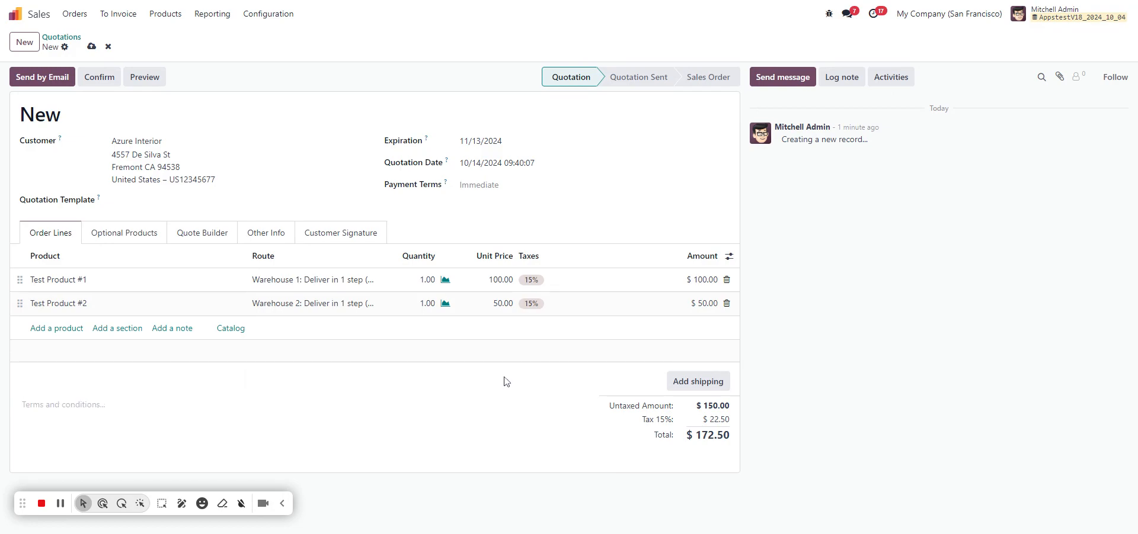
{"action": "left_click", "coordinate": [92, 47]}
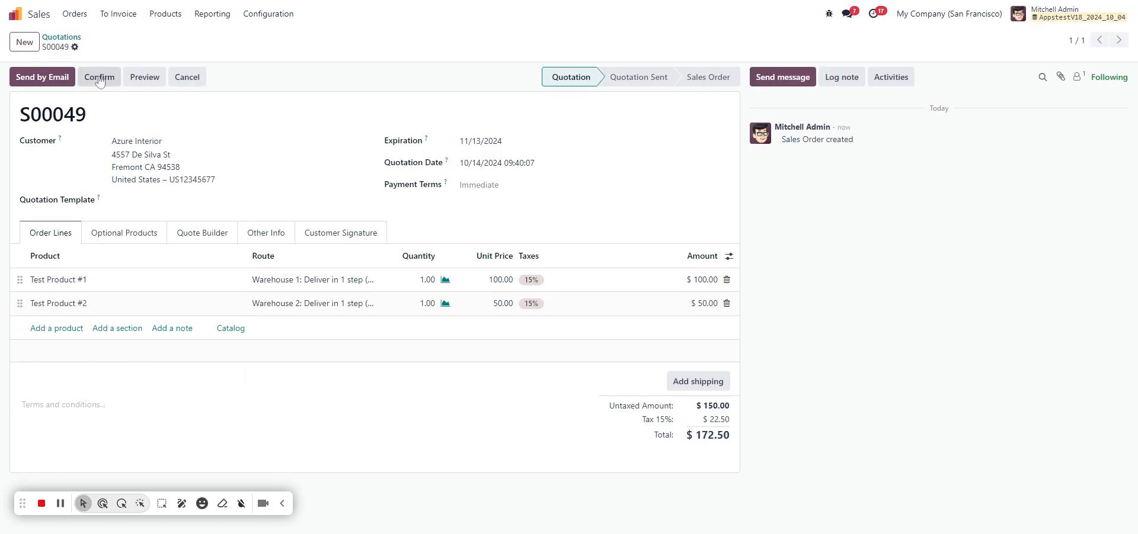
{"action": "left_click", "coordinate": [99, 79]}
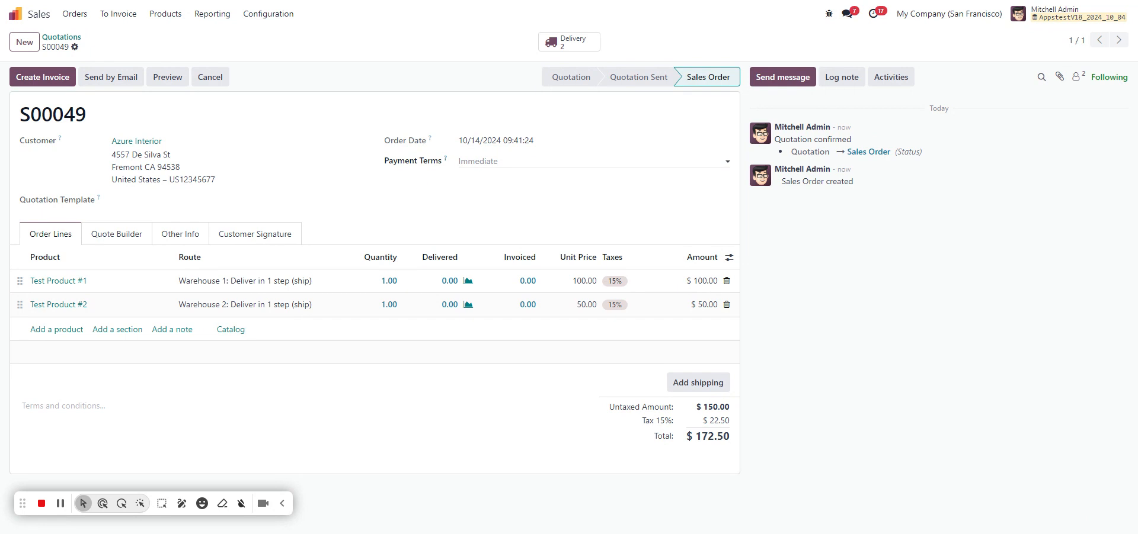
Open the sales order's deliveries and examine the source location, product and additional information of the WH/Stock and WH2/Stock transfers.
{"action": "left_click", "coordinate": [595, 41]}
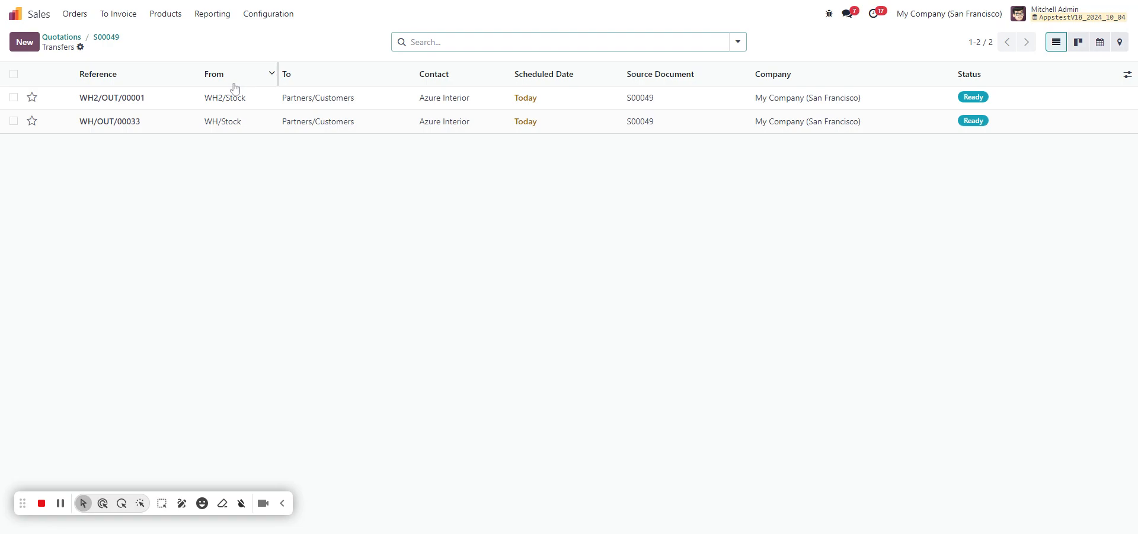
{"action": "left_click", "coordinate": [224, 122]}
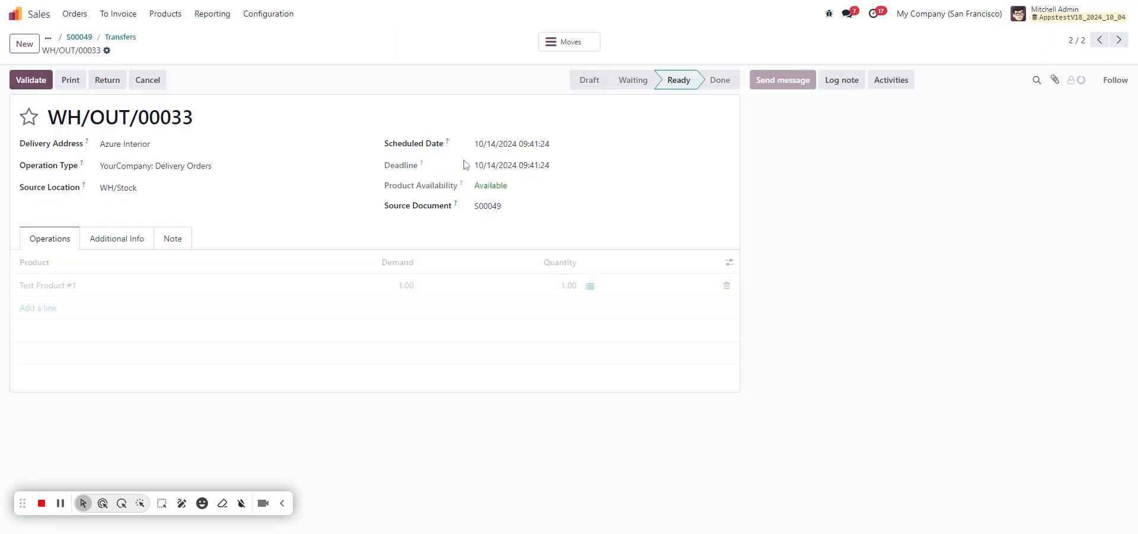
{"action": "left_click", "coordinate": [103, 242]}
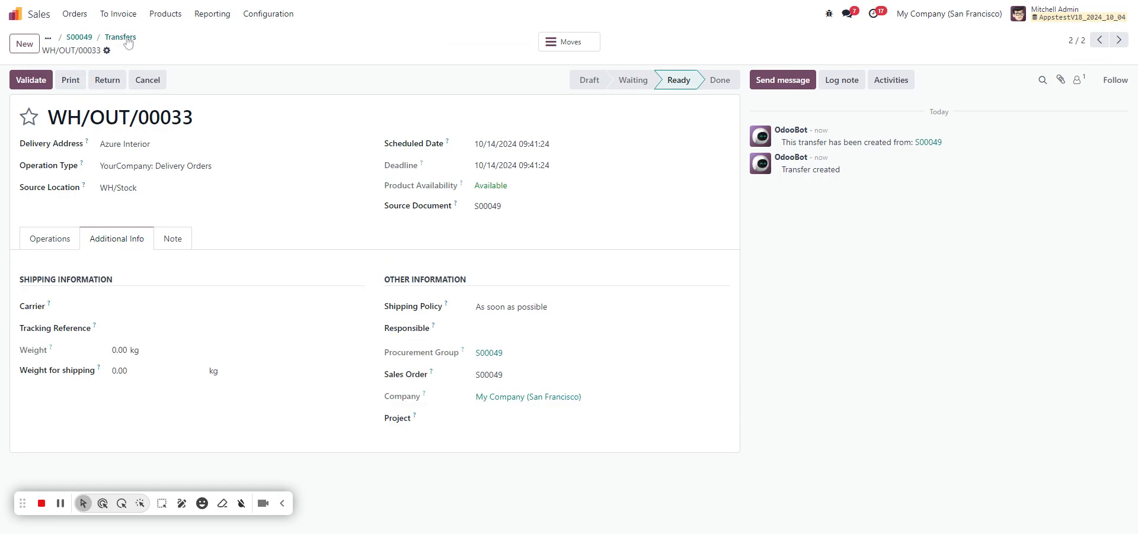
{"action": "left_click", "coordinate": [1099, 40]}
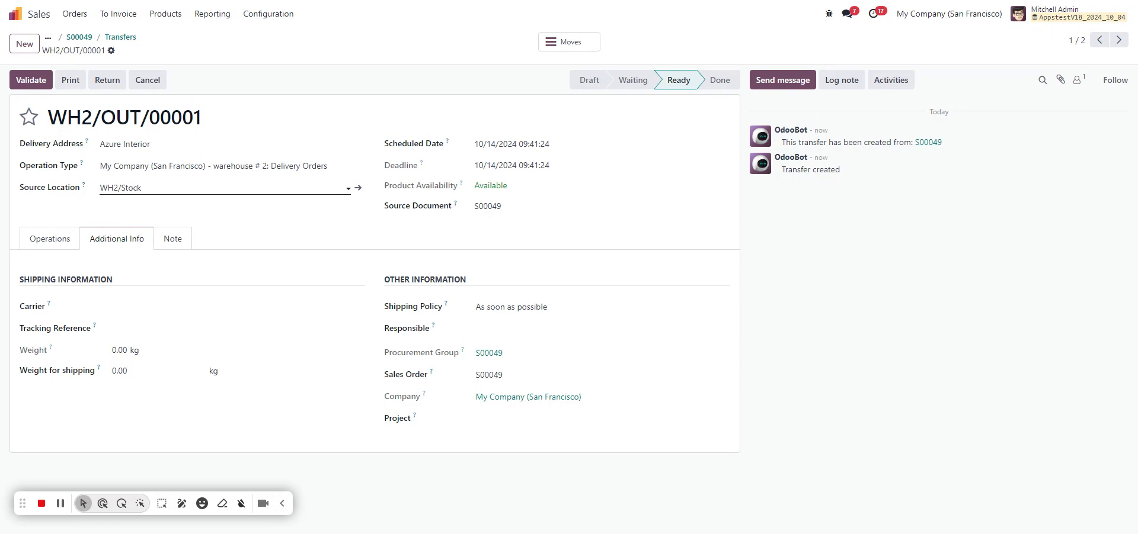
{"action": "left_click", "coordinate": [52, 243]}
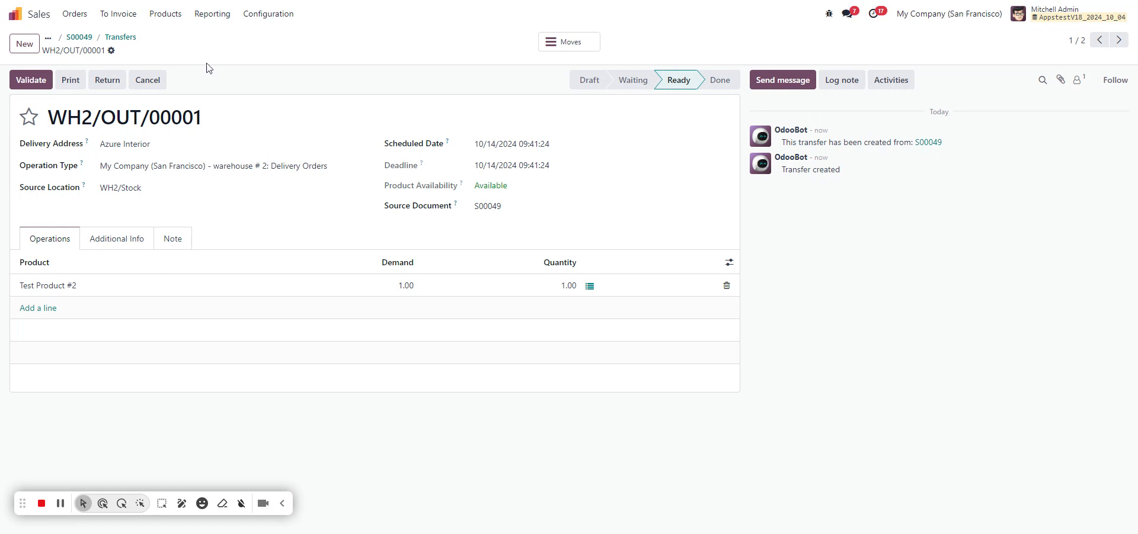
{"action": "left_click", "coordinate": [121, 37]}
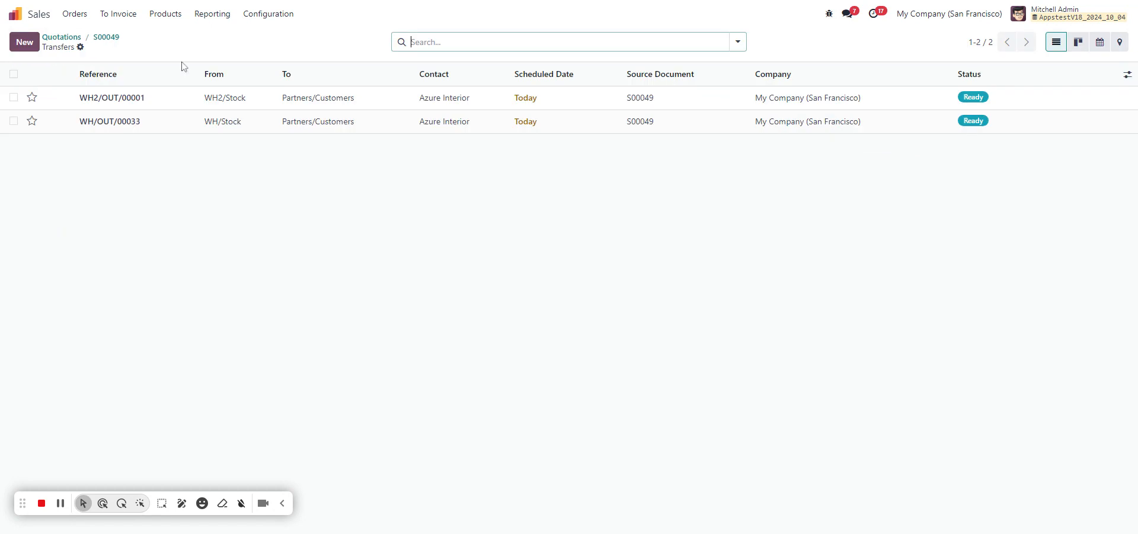
Validate the WH2/Stock delivery of Test Product #2 and the WH/Stock delivery of Test Product #1, returning to the sales order.
{"action": "left_click", "coordinate": [152, 97]}
{"action": "left_click", "coordinate": [36, 81]}
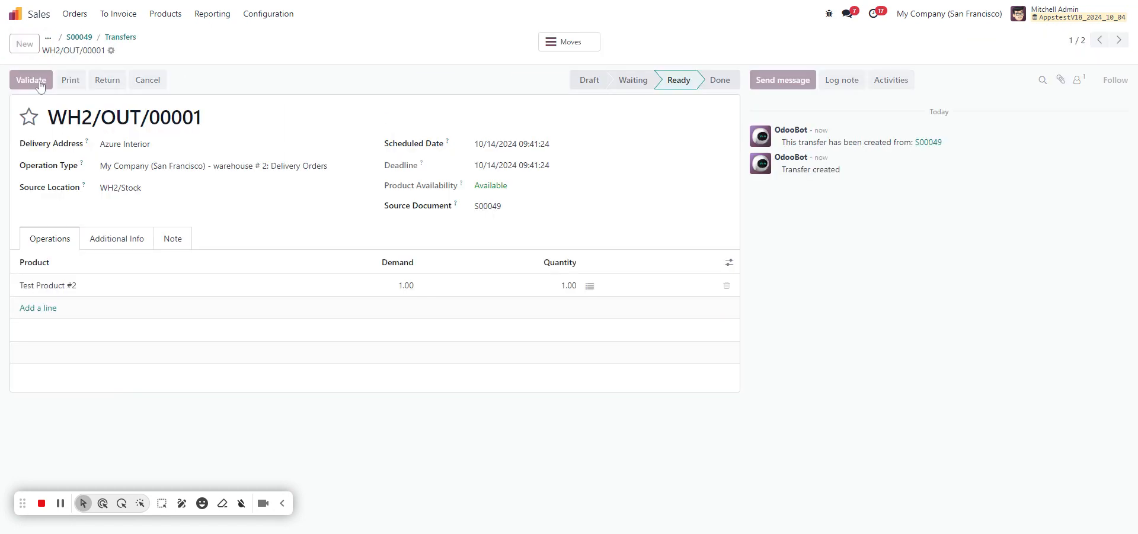
{"action": "left_click", "coordinate": [312, 313]}
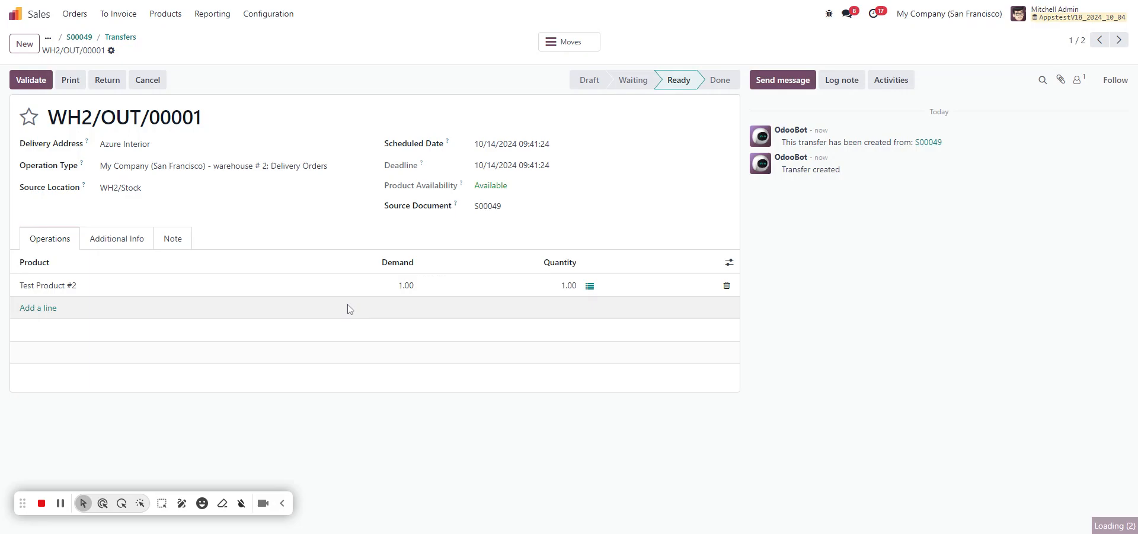
{"action": "left_click", "coordinate": [1118, 40]}
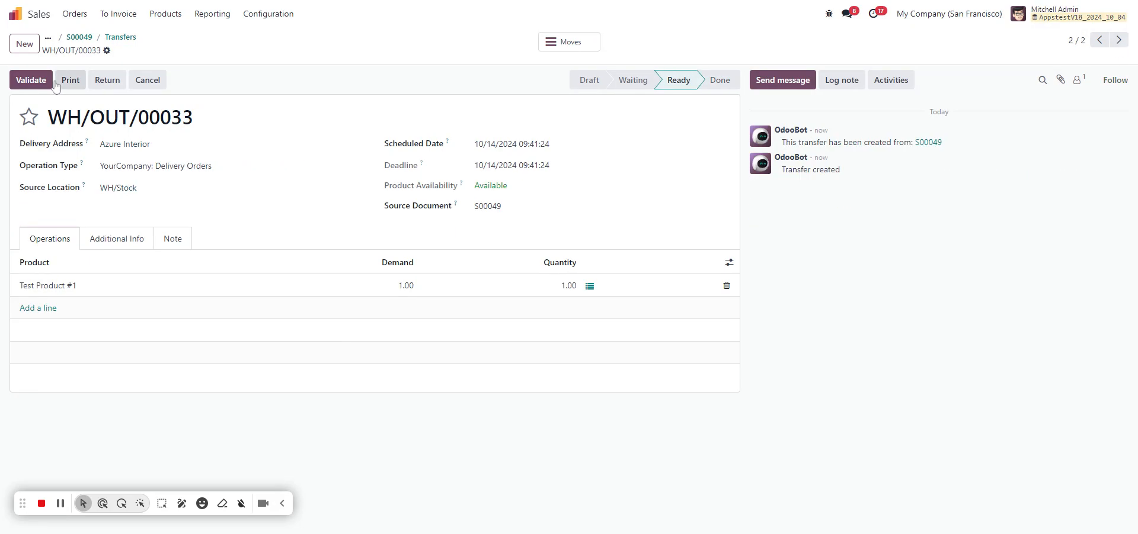
{"action": "left_click", "coordinate": [30, 80]}
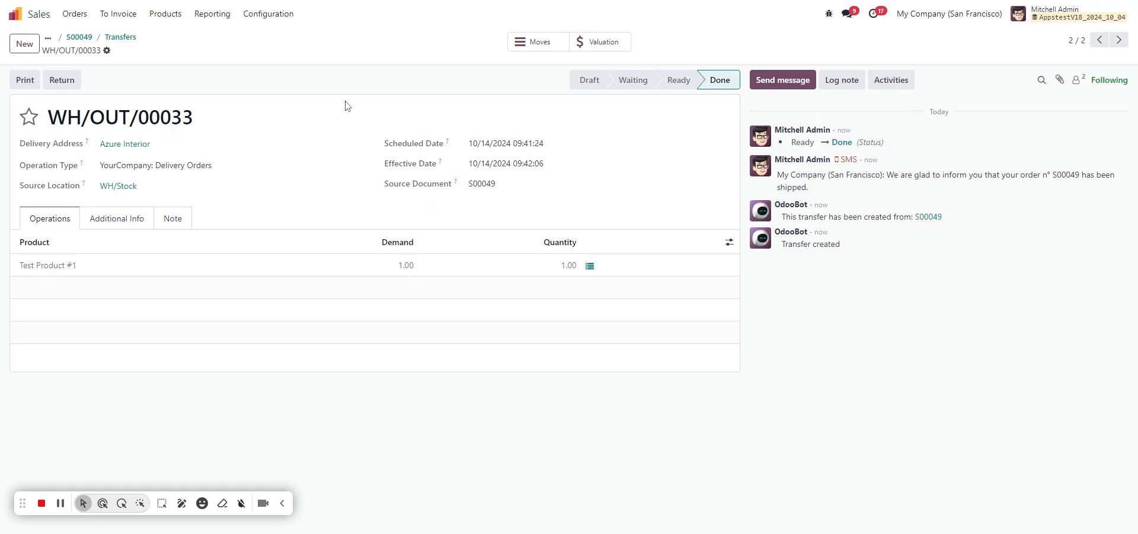
{"action": "left_click", "coordinate": [72, 37]}
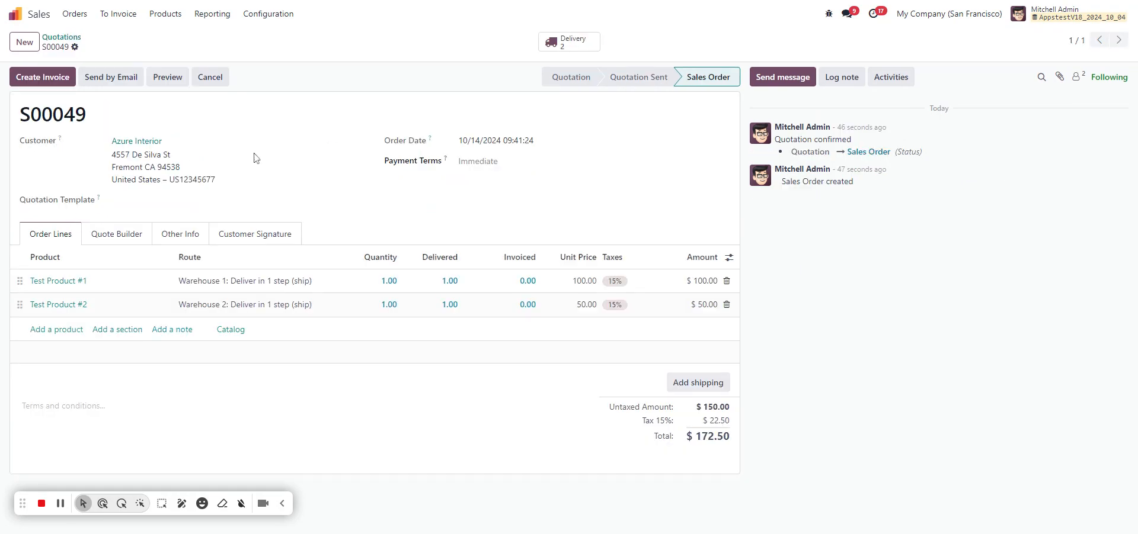